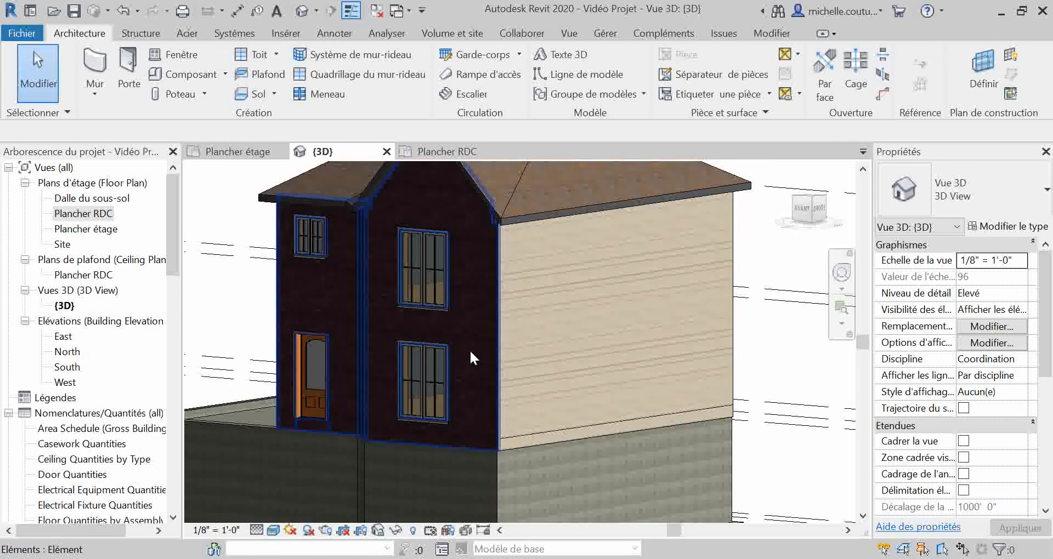
Step: Inspect the front wall's brick part and the side wall's siding part by selecting each in turn
{"action": "left_click", "coordinate": [340, 300]}
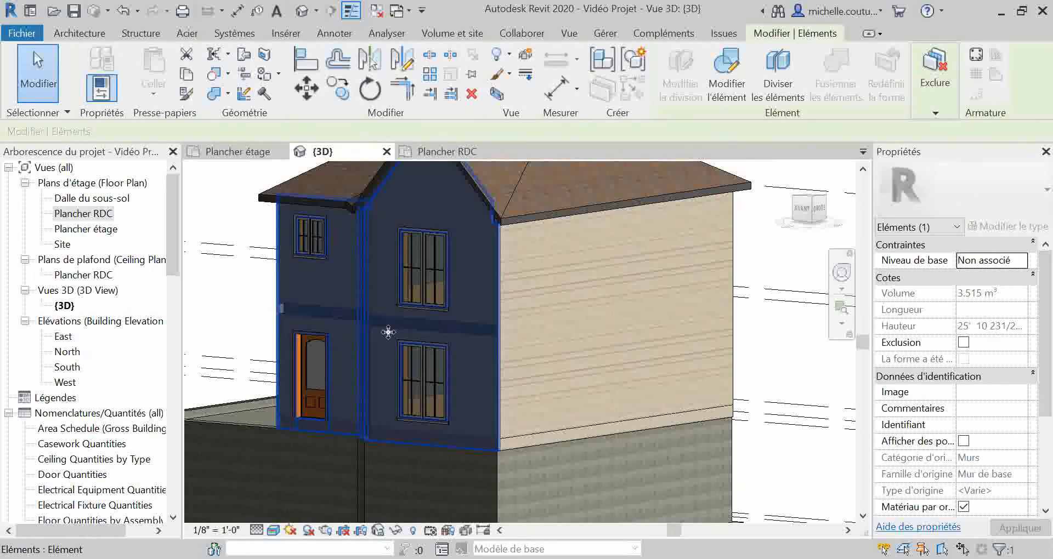
{"action": "left_click", "coordinate": [519, 344]}
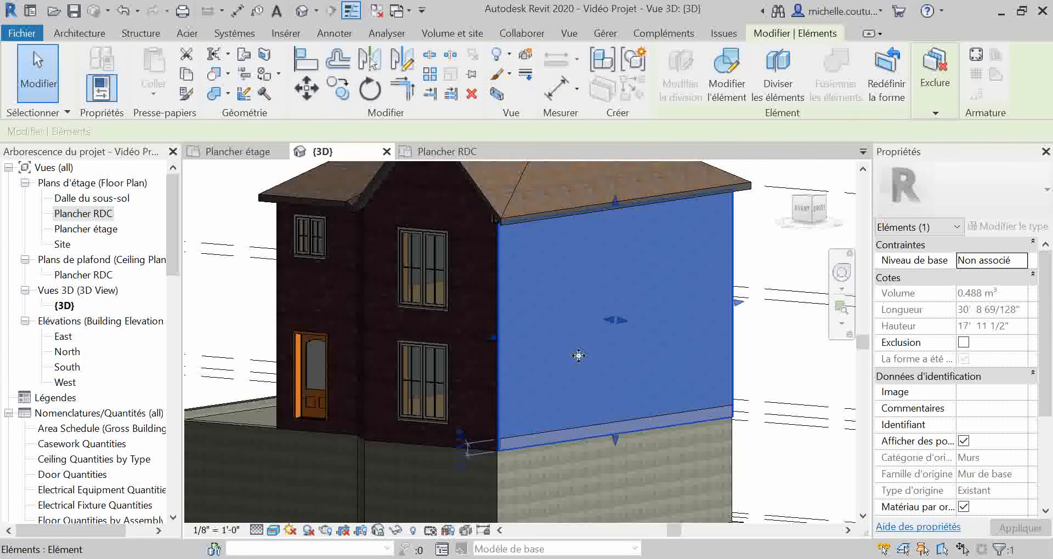
{"action": "left_click", "coordinate": [804, 363]}
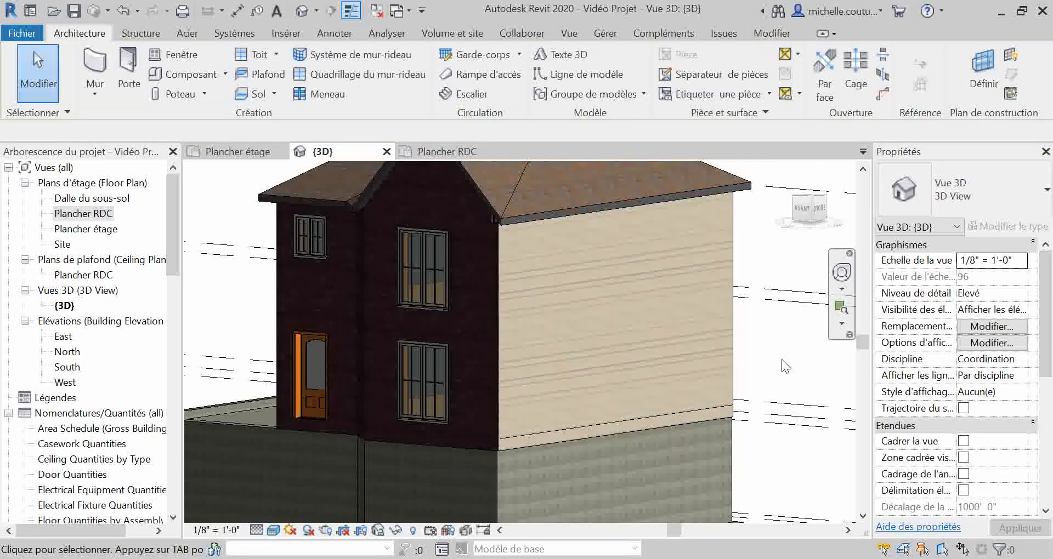
{"action": "left_click", "coordinate": [641, 365]}
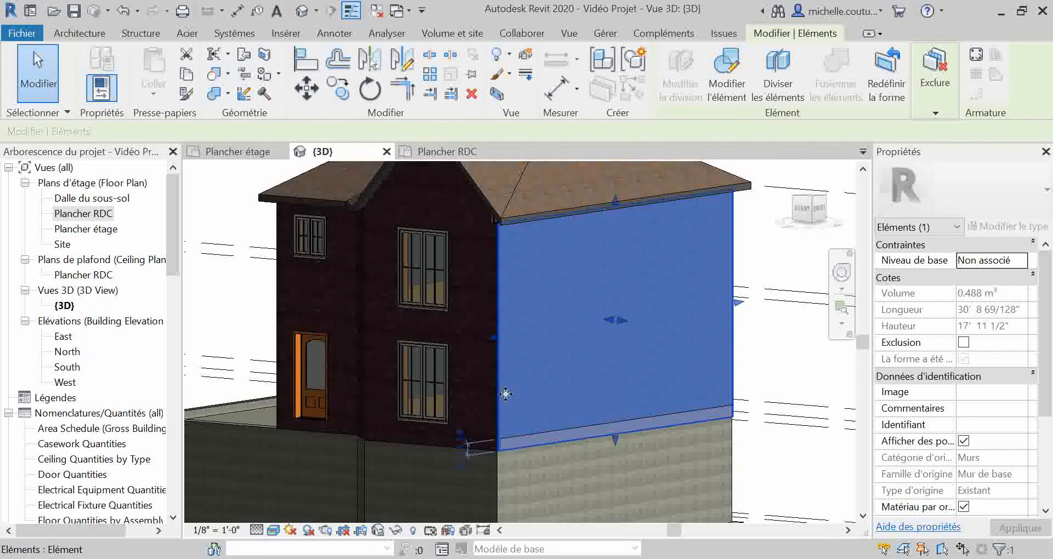
{"action": "left_click", "coordinate": [766, 357]}
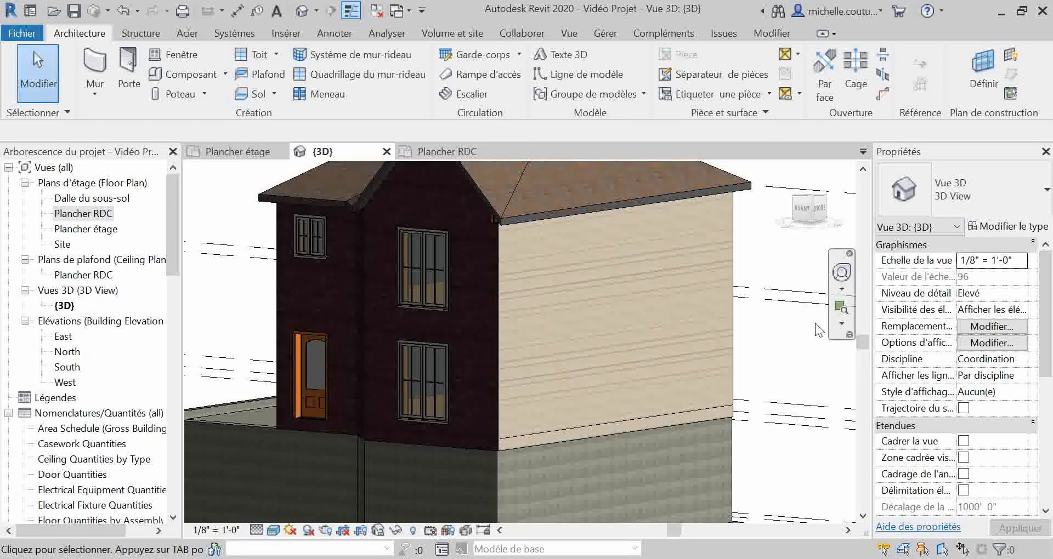
Step: Divide the side wall's siding part at the level Dessus du mur de fondation with a 4' 0" offset, and save the project
{"action": "left_click", "coordinate": [722, 342]}
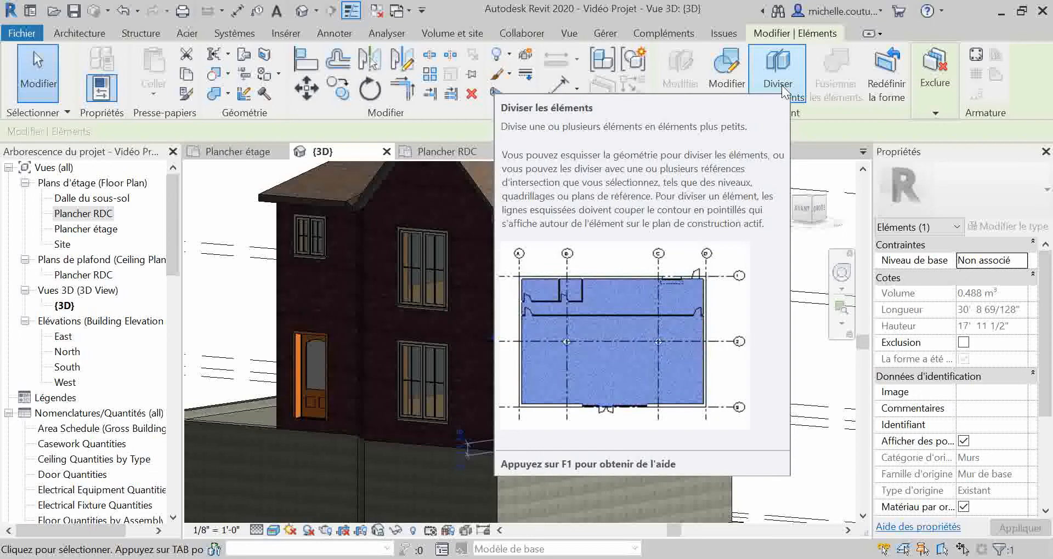
{"action": "left_click", "coordinate": [782, 85]}
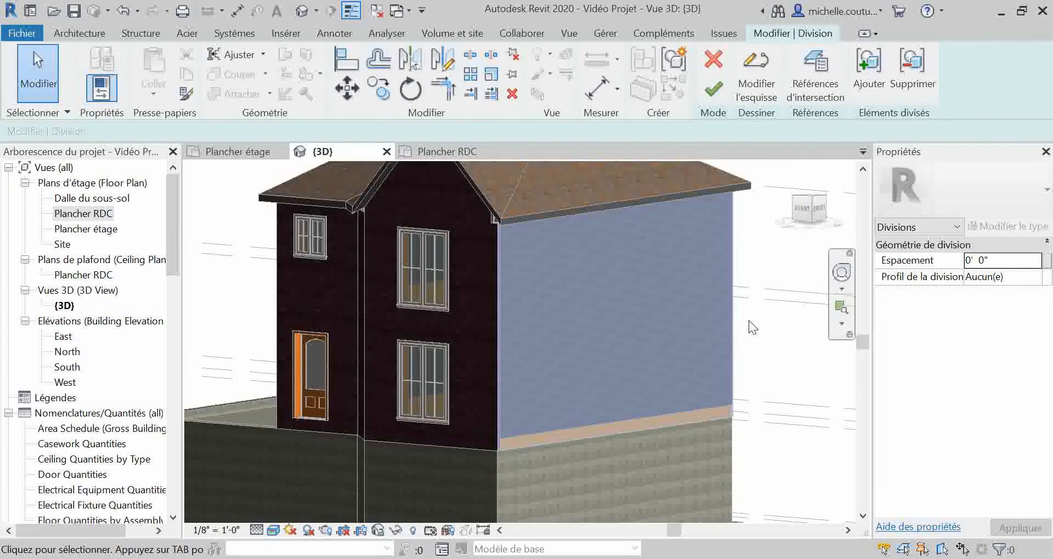
{"action": "left_click", "coordinate": [820, 98]}
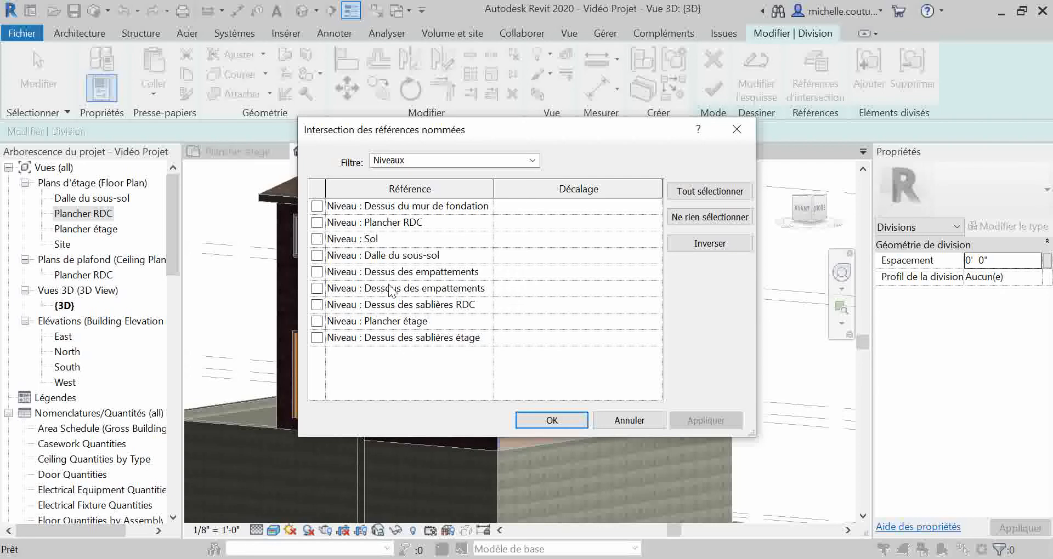
{"action": "left_click", "coordinate": [317, 207]}
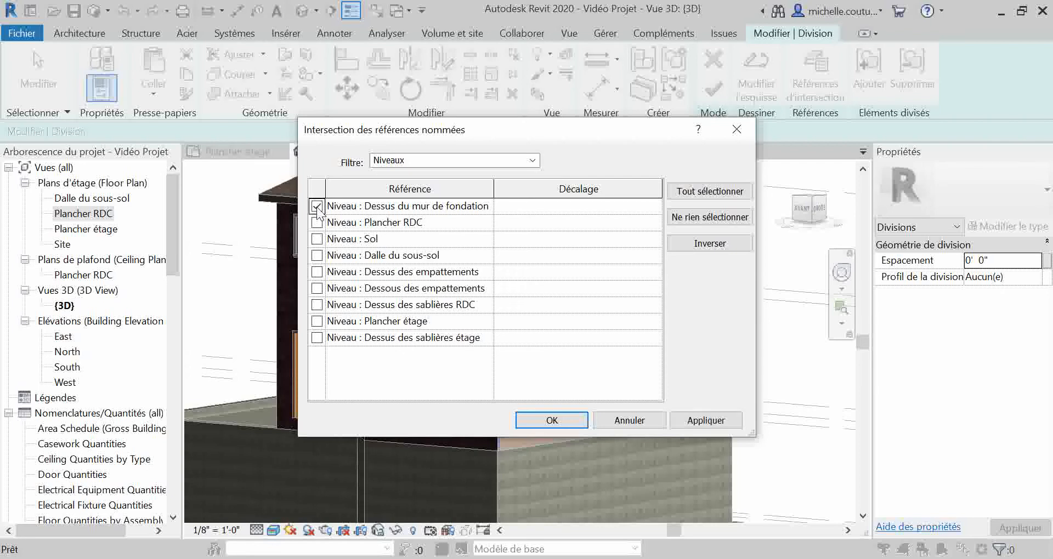
{"action": "left_click", "coordinate": [547, 207]}
{"action": "type", "text": "4"}
{"action": "key", "text": "Return"}
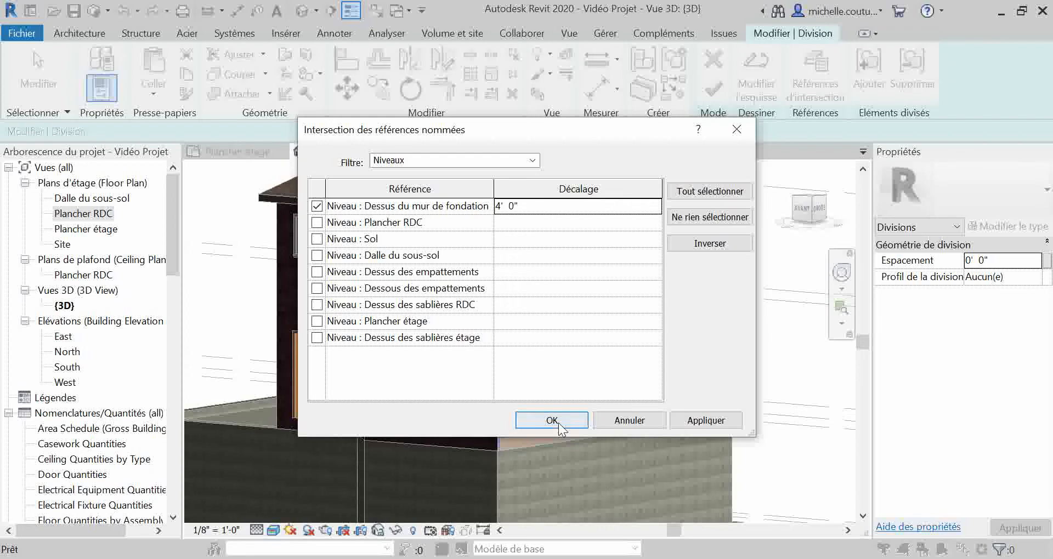
{"action": "left_click", "coordinate": [701, 419]}
{"action": "left_click", "coordinate": [552, 420]}
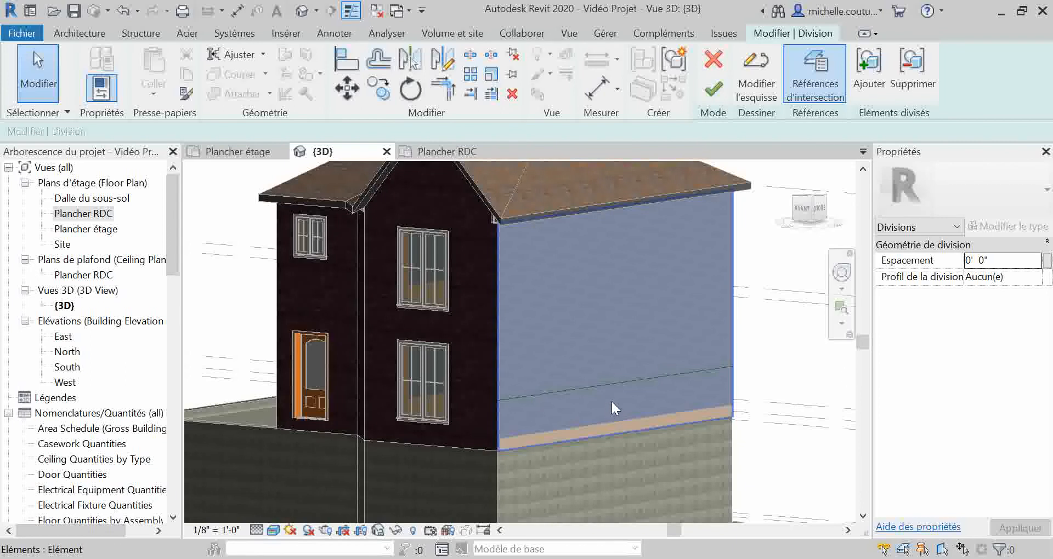
{"action": "left_click", "coordinate": [714, 99]}
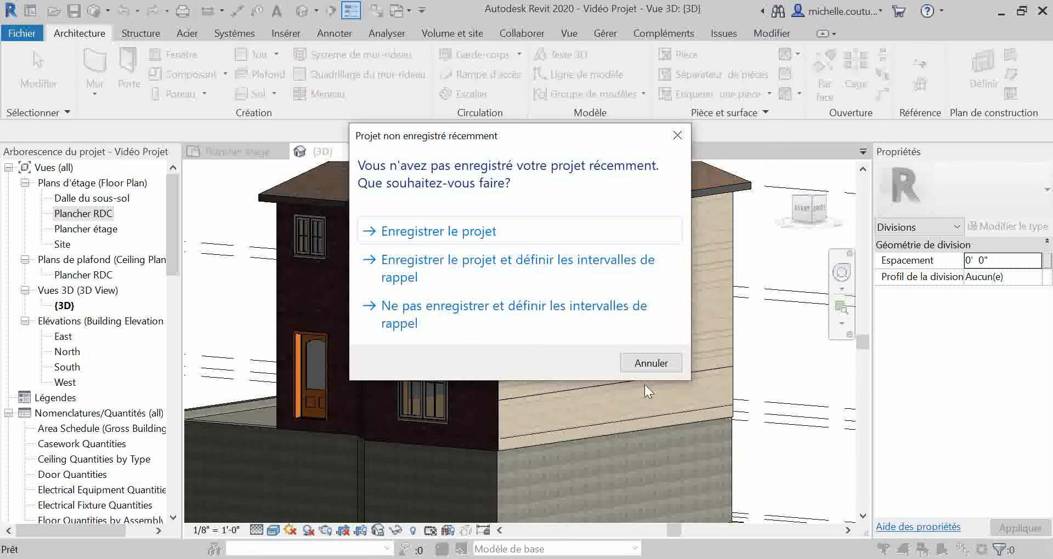
{"action": "left_click", "coordinate": [478, 229]}
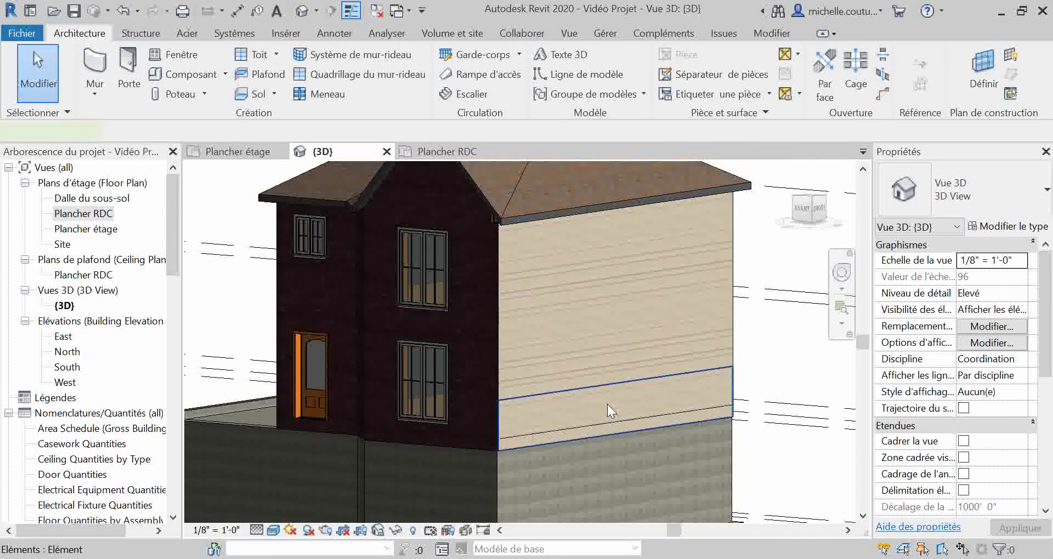
Step: Turn off the original material for the lower side wall part and assign it the Brick, Common material
{"action": "left_click", "coordinate": [608, 404]}
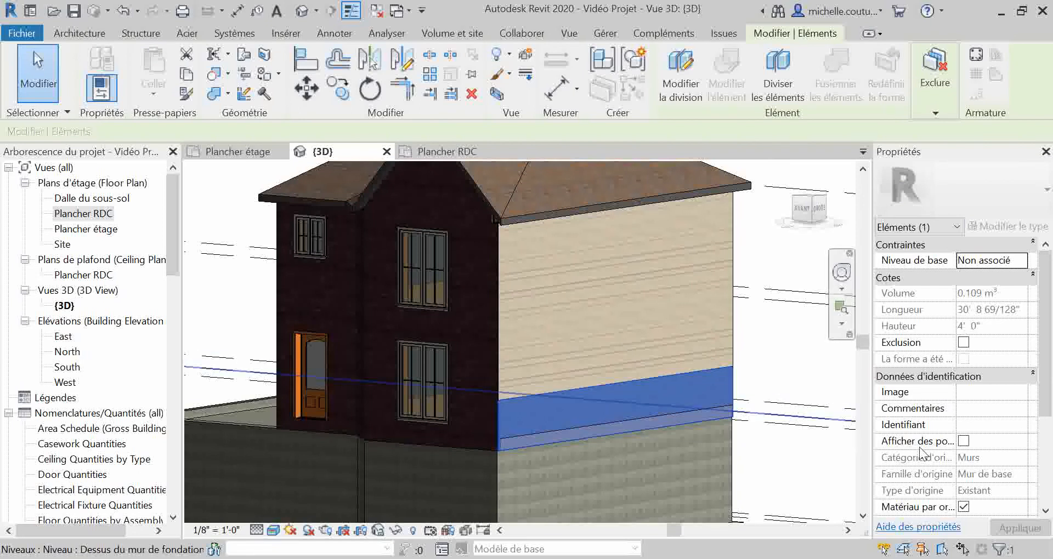
{"action": "scroll", "coordinate": [981, 483], "scroll_direction": "down", "scroll_amount": 1}
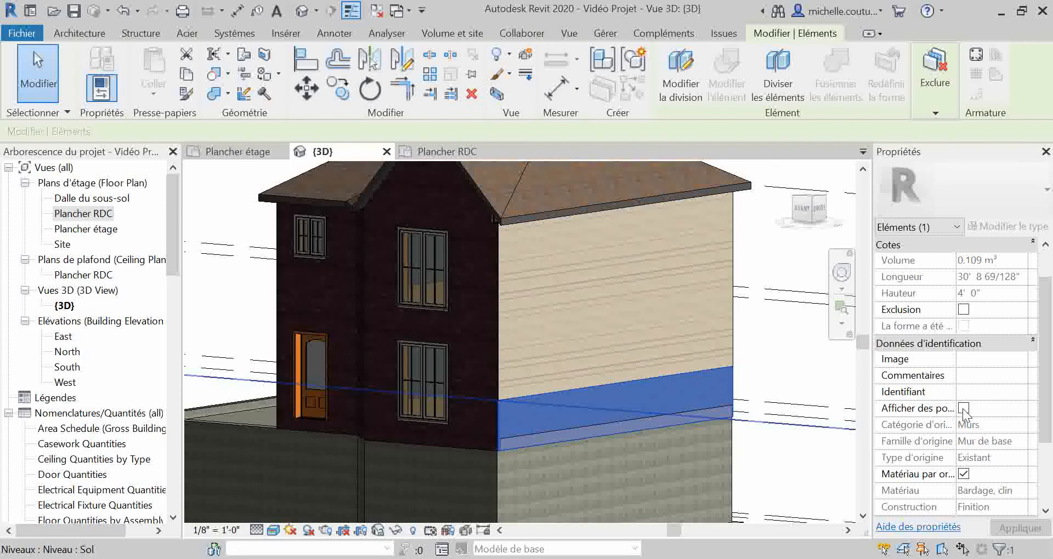
{"action": "left_click", "coordinate": [964, 474]}
{"action": "left_click", "coordinate": [1013, 491]}
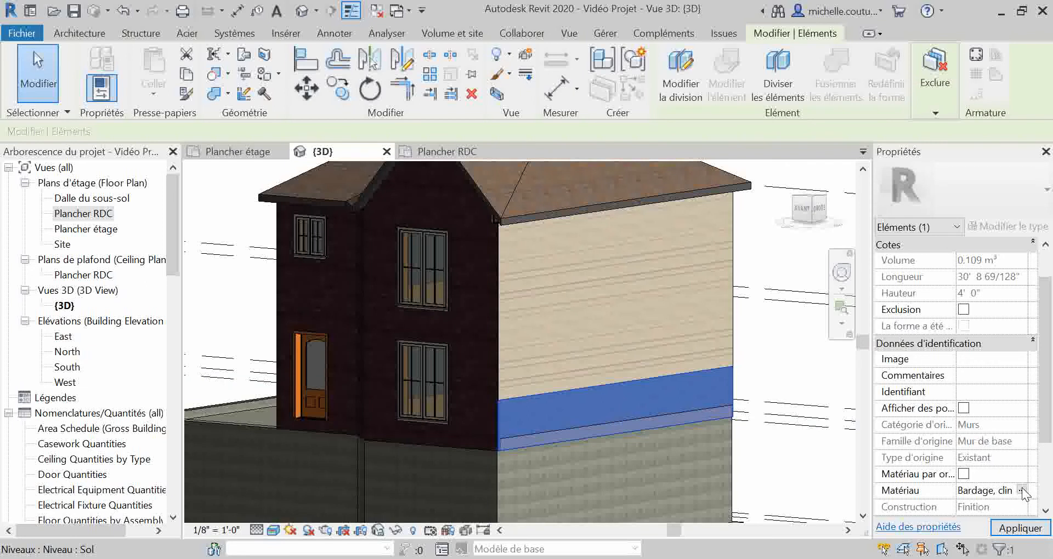
{"action": "left_click", "coordinate": [1022, 491]}
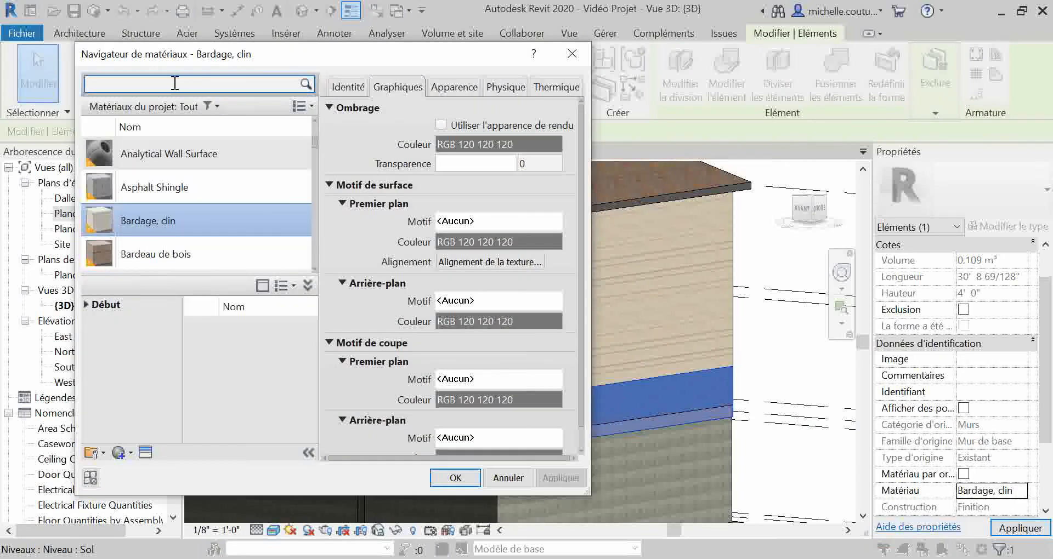
{"action": "type", "text": "brique"}
{"action": "key", "text": "Return"}
{"action": "left_click", "coordinate": [200, 172]}
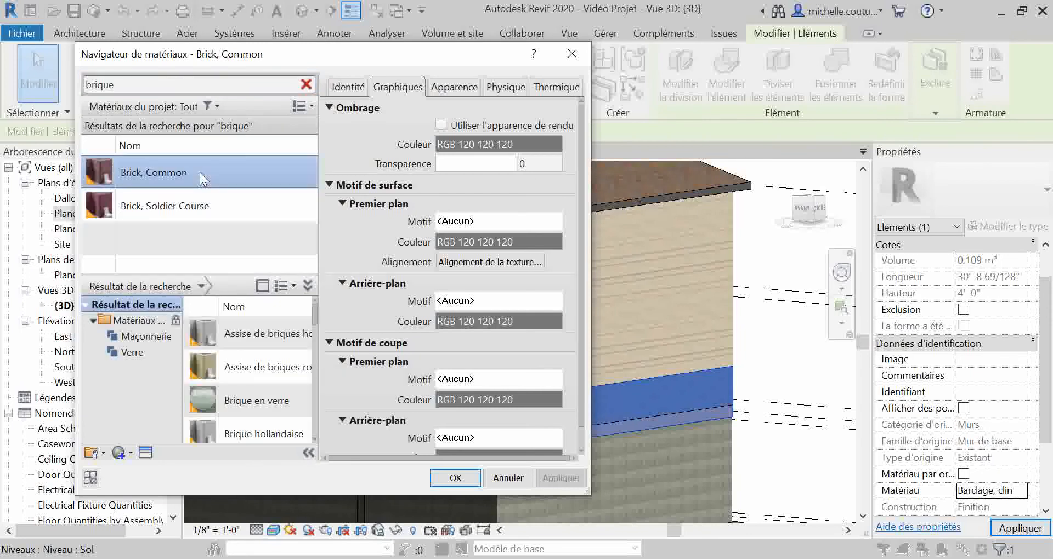
{"action": "left_click", "coordinate": [457, 479]}
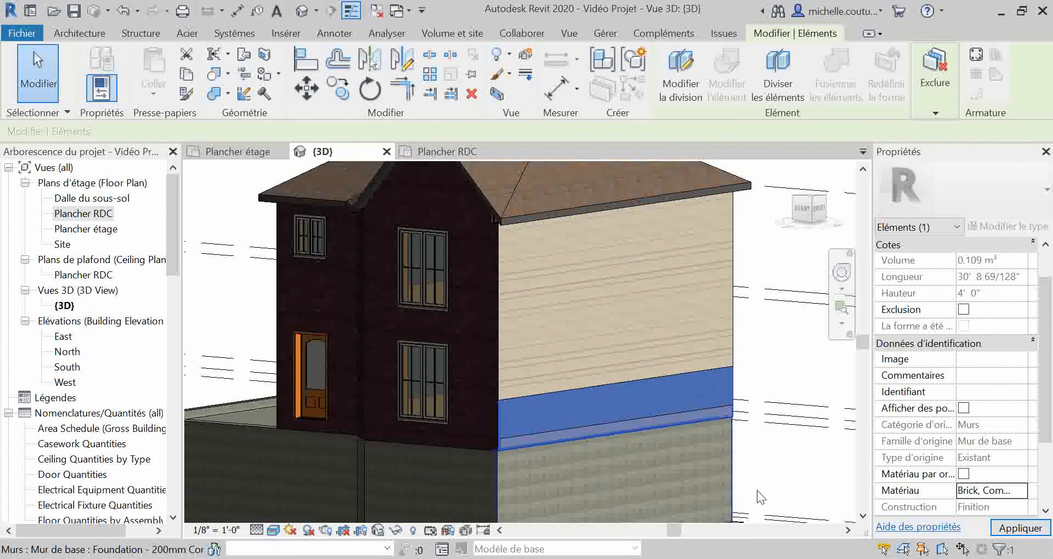
{"action": "left_click", "coordinate": [782, 364]}
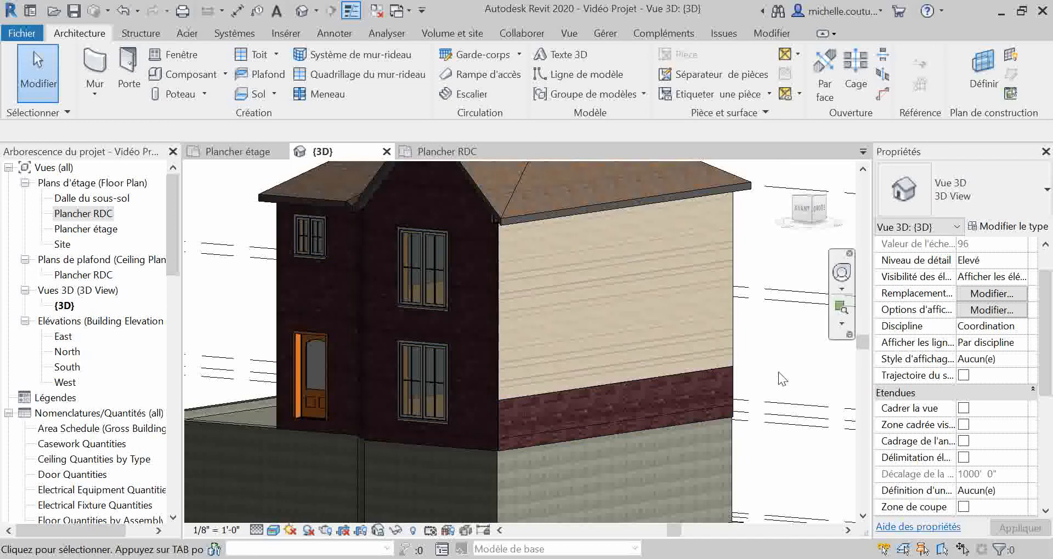
Step: Examine up close the corner where the side wall's brick band meets the siding and the front brick wall
{"action": "scroll", "coordinate": [530, 387], "scroll_direction": "up", "scroll_amount": 5}
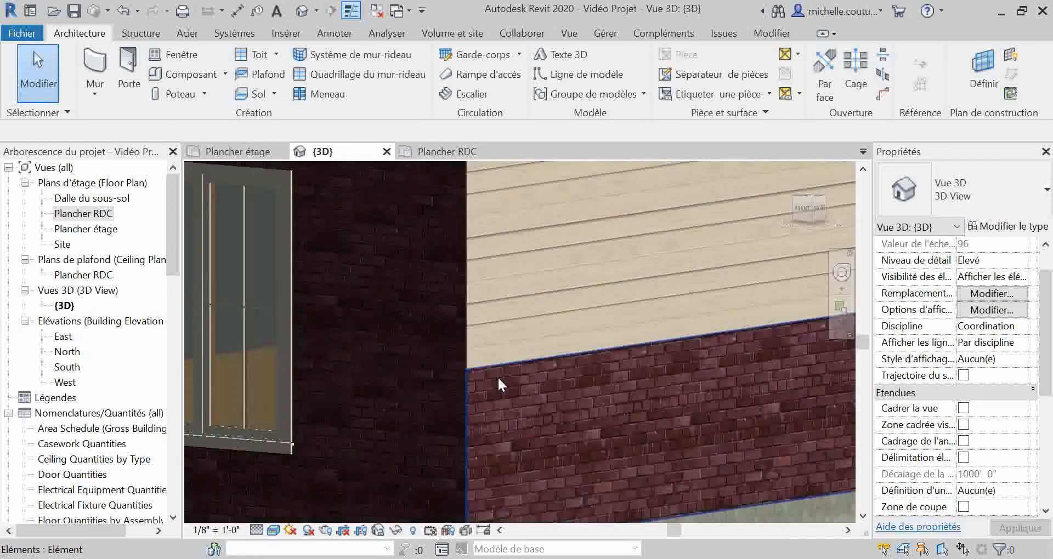
{"action": "scroll", "coordinate": [468, 372], "scroll_direction": "up", "scroll_amount": 2}
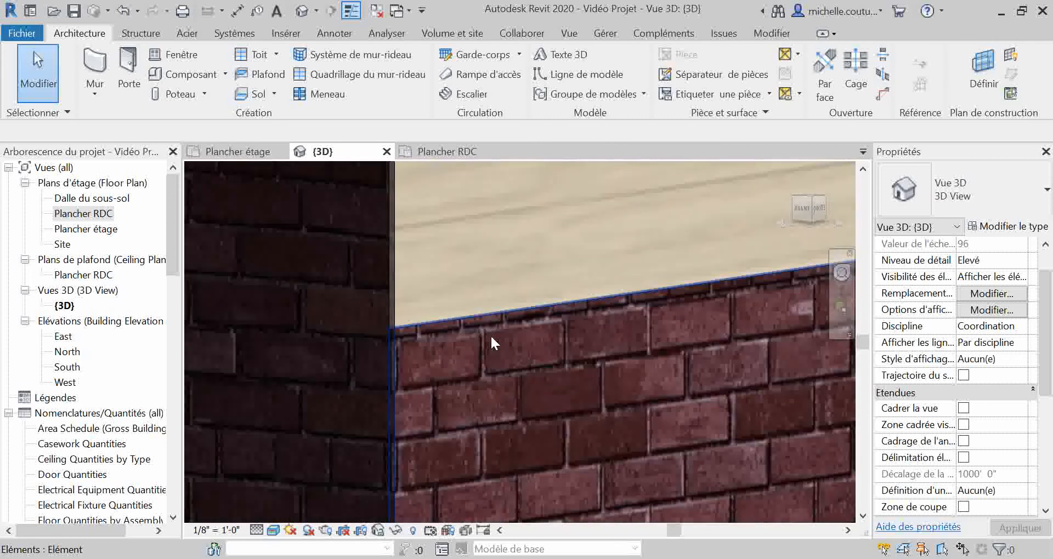
{"action": "scroll", "coordinate": [489, 334], "scroll_direction": "down", "scroll_amount": 4}
{"action": "scroll", "coordinate": [499, 336], "scroll_direction": "up", "scroll_amount": 5}
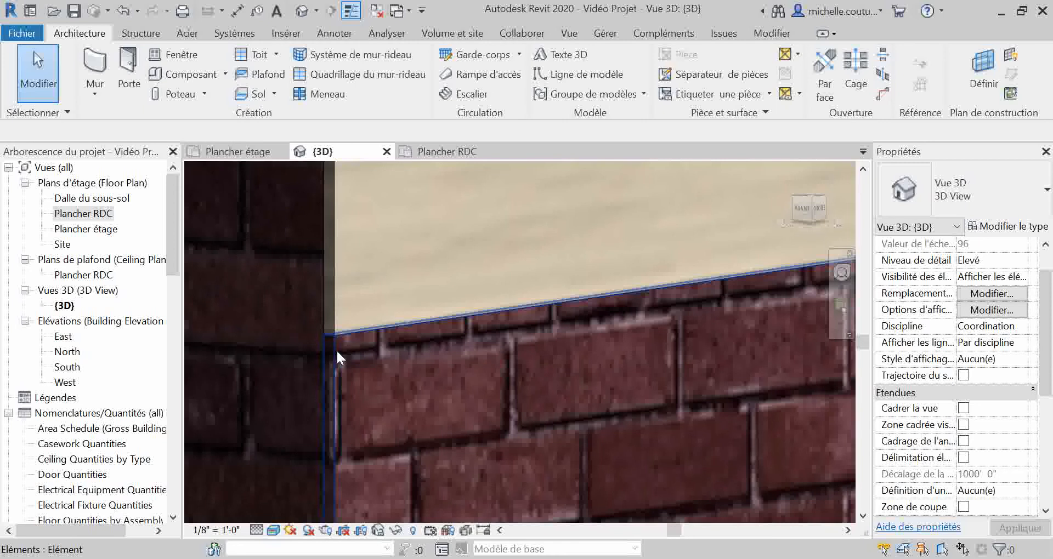
{"action": "scroll", "coordinate": [349, 346], "scroll_direction": "down", "scroll_amount": 1}
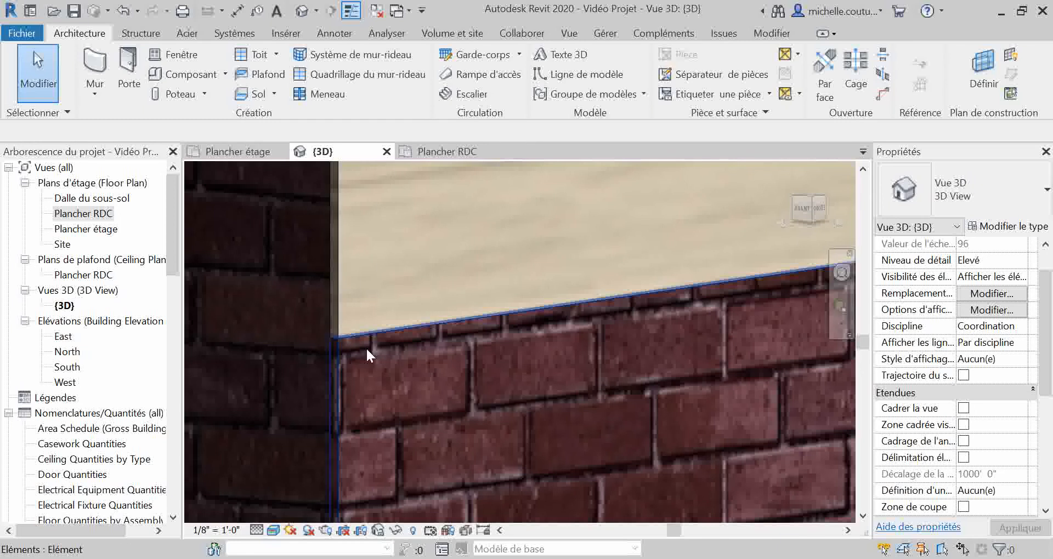
{"action": "scroll", "coordinate": [406, 344], "scroll_direction": "down", "scroll_amount": 3}
{"action": "scroll", "coordinate": [407, 343], "scroll_direction": "down", "scroll_amount": 5}
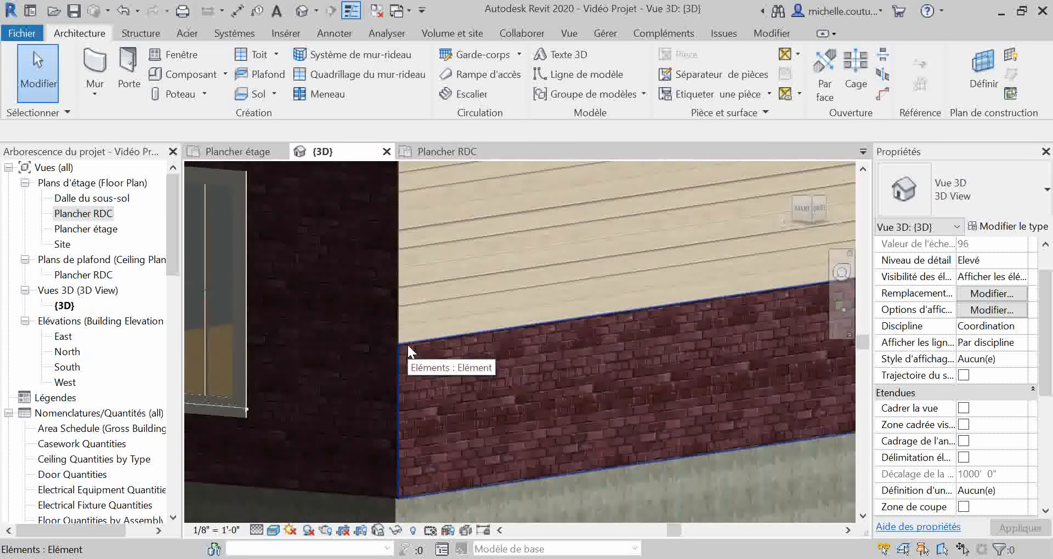
Step: Examine the brick band from the front and from below, where it meets the foundation at the house corner
{"action": "middle_click_drag", "start_coordinate": [445, 460], "coordinate": [527, 435], "text": "shift"}
{"action": "scroll", "coordinate": [587, 295], "scroll_direction": "up", "scroll_amount": 5}
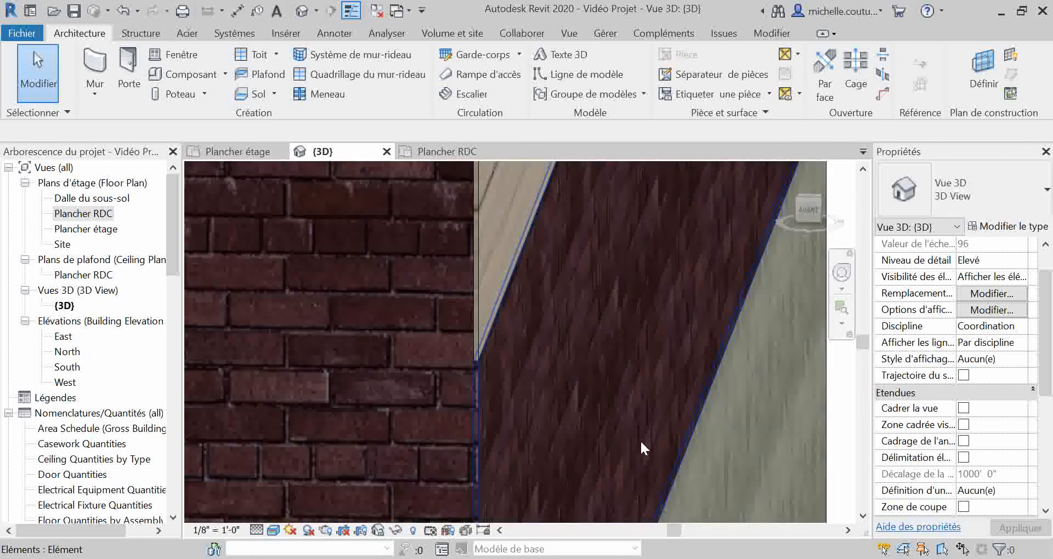
{"action": "scroll", "coordinate": [660, 425], "scroll_direction": "down", "scroll_amount": 3}
{"action": "middle_click_drag", "start_coordinate": [658, 424], "coordinate": [538, 306], "text": "shift"}
{"action": "scroll", "coordinate": [540, 302], "scroll_direction": "up", "scroll_amount": 5}
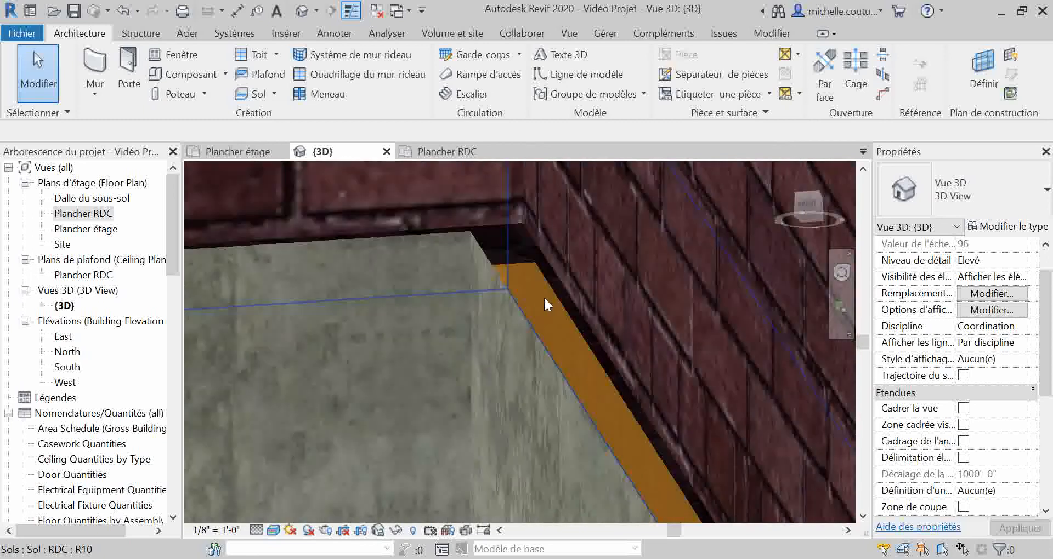
{"action": "left_click", "coordinate": [565, 265]}
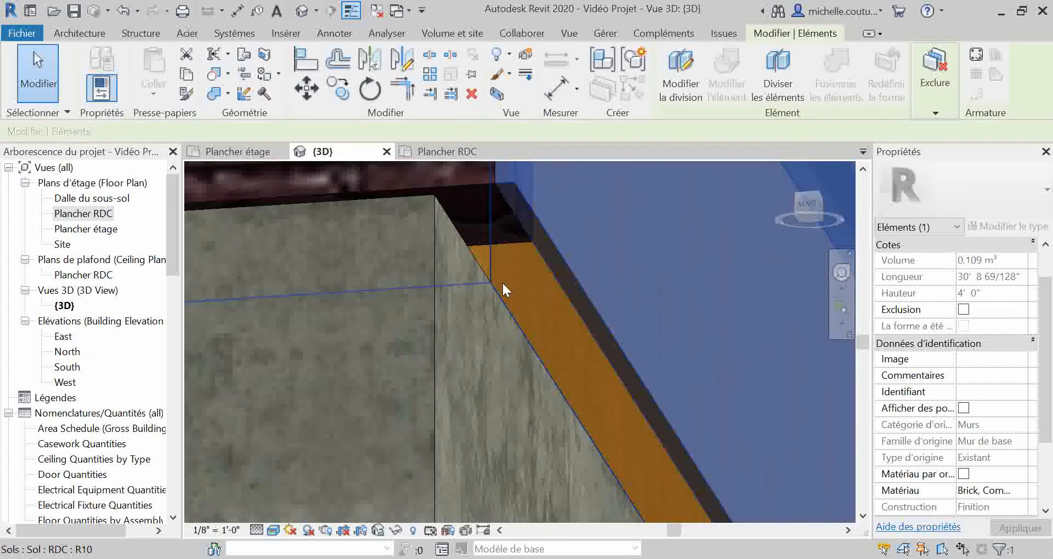
{"action": "scroll", "coordinate": [494, 324], "scroll_direction": "down", "scroll_amount": 2}
{"action": "scroll", "coordinate": [496, 324], "scroll_direction": "down", "scroll_amount": 2}
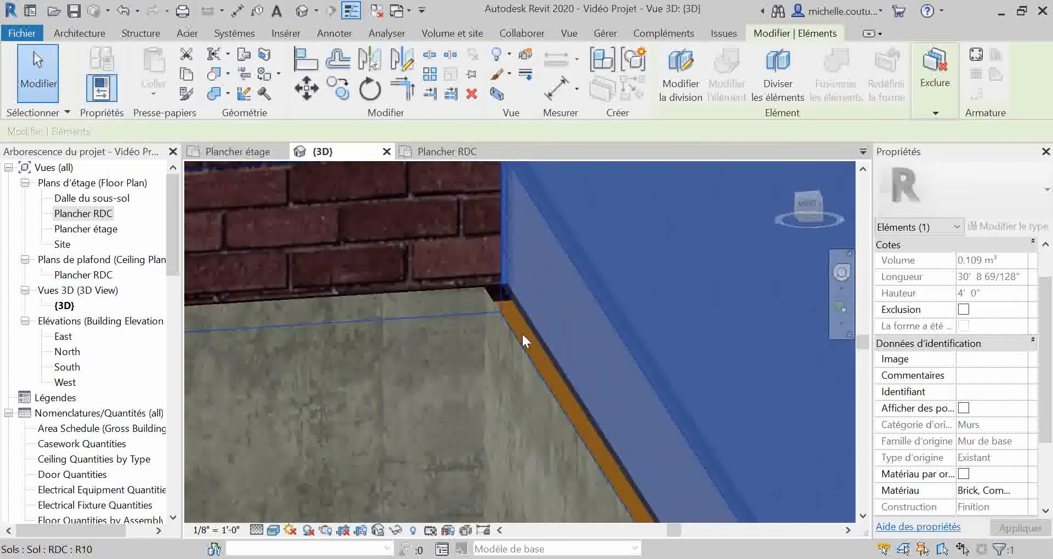
Step: Enable the display of shape handles for the side wall's lower brick part
{"action": "middle_click_drag", "start_coordinate": [535, 330], "coordinate": [516, 373], "text": "shift"}
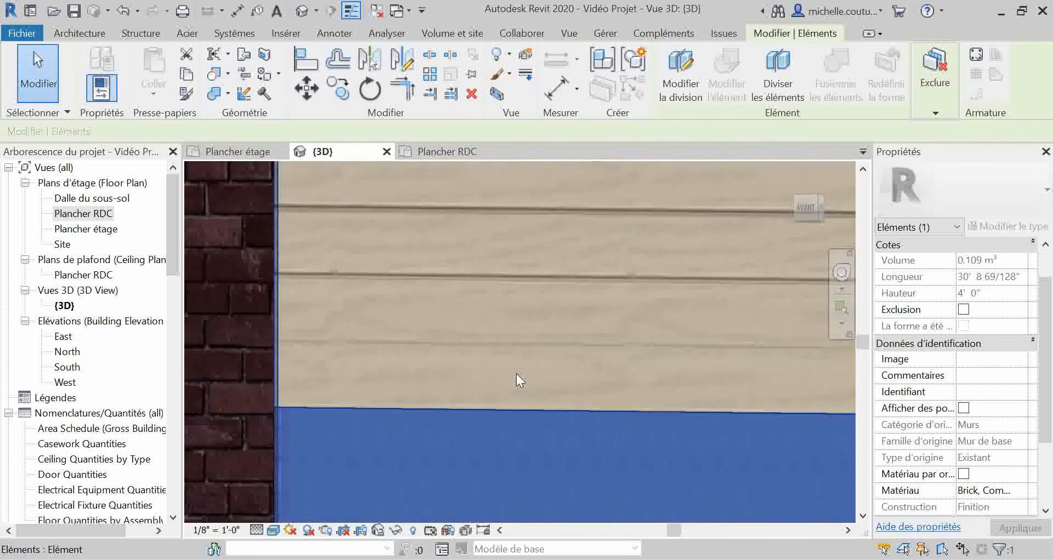
{"action": "scroll", "coordinate": [514, 375], "scroll_direction": "down", "scroll_amount": 3}
{"action": "middle_click_drag", "start_coordinate": [582, 496], "coordinate": [573, 497], "text": "shift"}
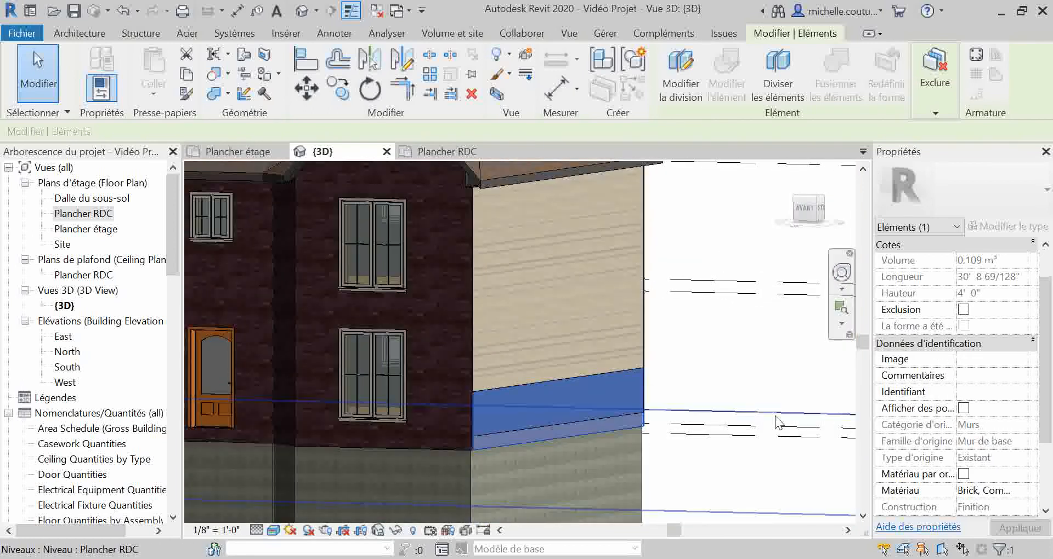
{"action": "scroll", "coordinate": [932, 412], "scroll_direction": "down", "scroll_amount": 2}
{"action": "scroll", "coordinate": [981, 430], "scroll_direction": "up", "scroll_amount": 3}
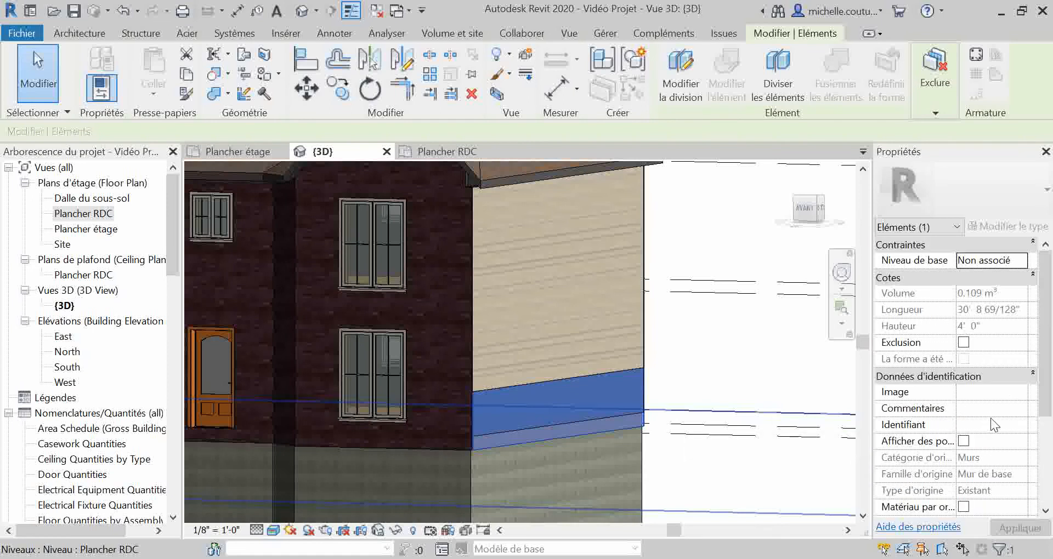
{"action": "key", "text": "Escape"}
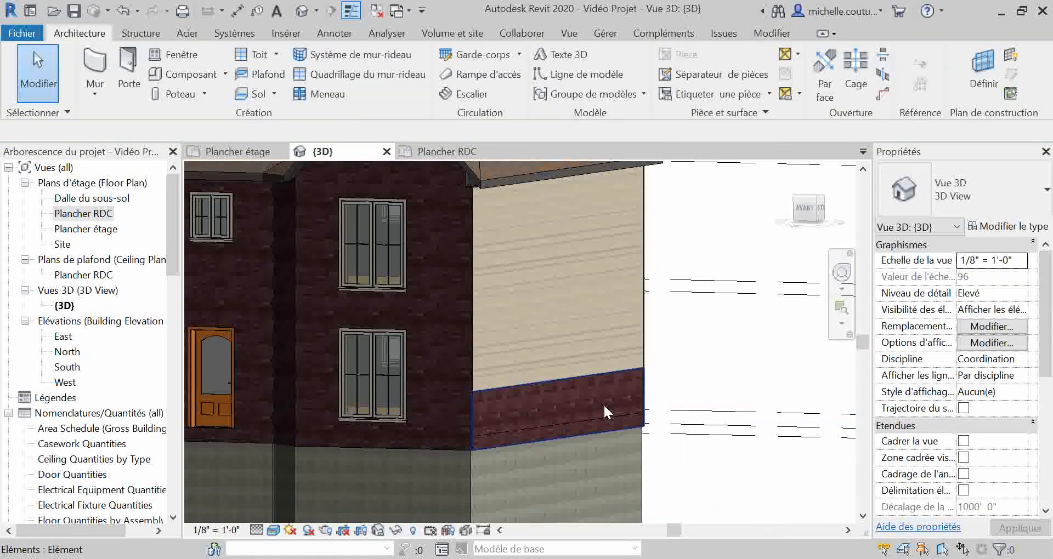
{"action": "left_click", "coordinate": [603, 404]}
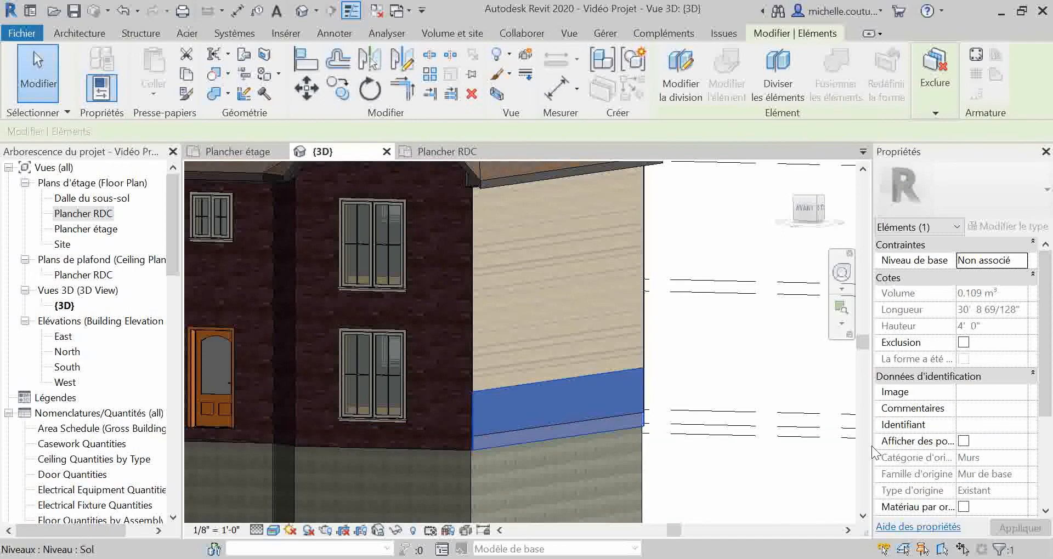
{"action": "left_click", "coordinate": [964, 441]}
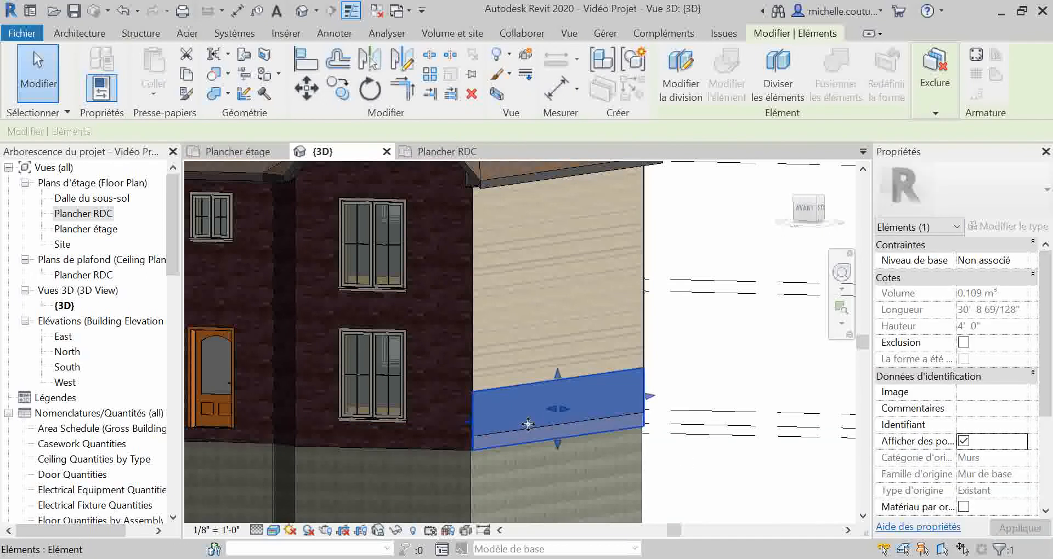
Step: Try to offset the outer face of the side wall's lower brick part with its shape handle, and cancel the change
{"action": "scroll", "coordinate": [554, 413], "scroll_direction": "up", "scroll_amount": 4}
{"action": "left_click_drag", "start_coordinate": [581, 395], "coordinate": [573, 396]}
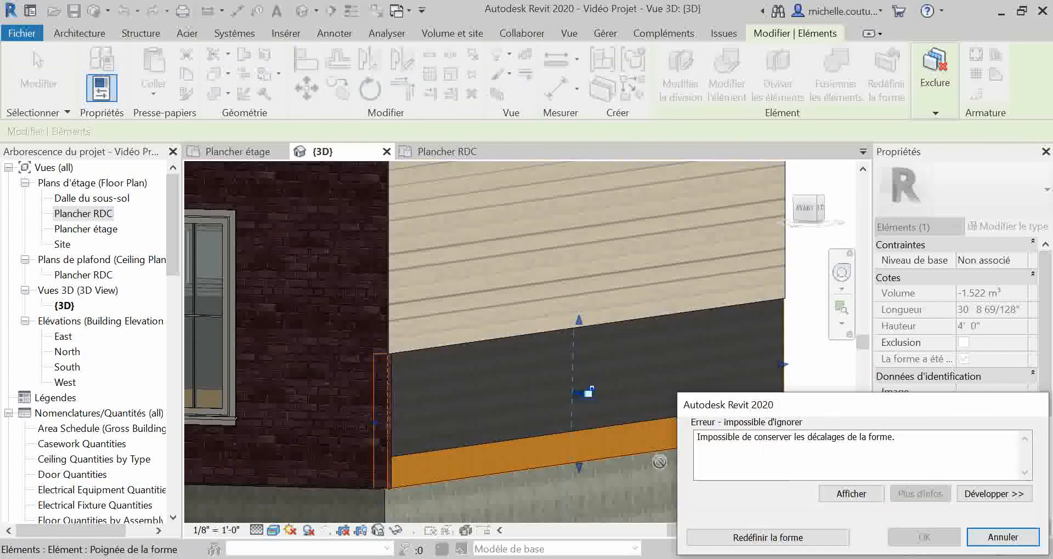
{"action": "left_click", "coordinate": [998, 538]}
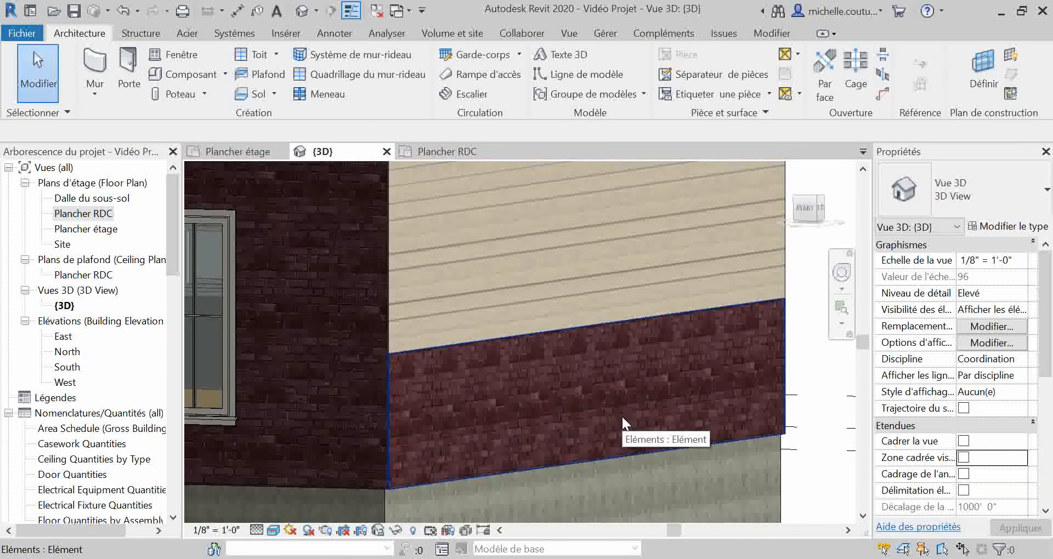
Step: Examine the brick band at the side wall's rear corner and against the floor edge and foundation, and compare it with the whole facade
{"action": "middle_click_drag", "start_coordinate": [729, 447], "coordinate": [431, 457], "text": "shift"}
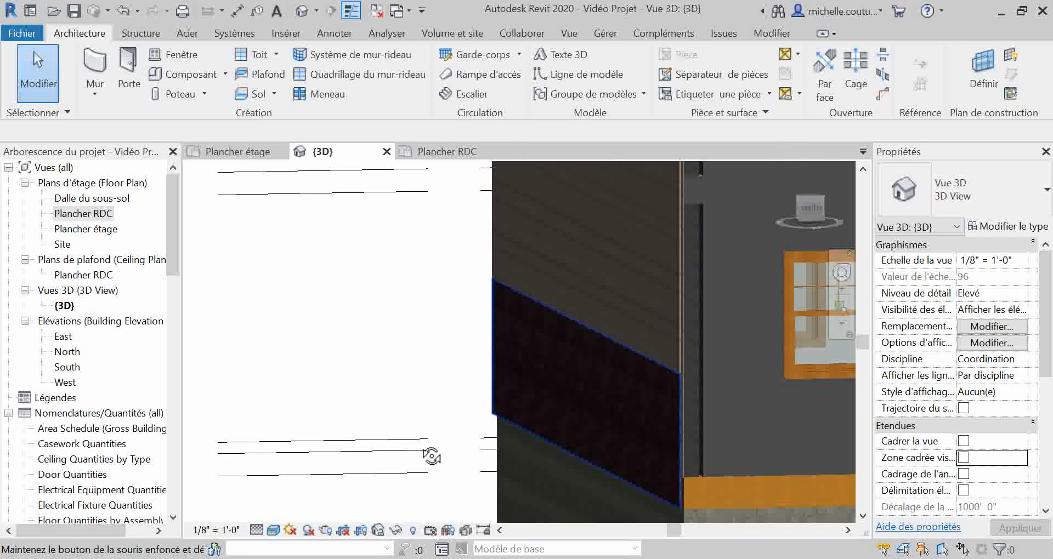
{"action": "scroll", "coordinate": [640, 391], "scroll_direction": "up", "scroll_amount": 4}
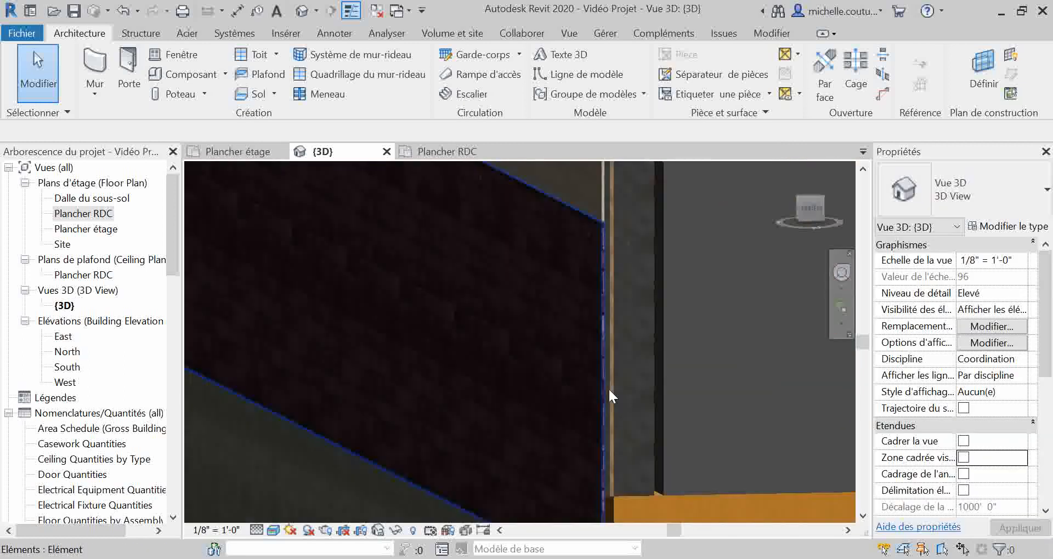
{"action": "scroll", "coordinate": [610, 395], "scroll_direction": "down", "scroll_amount": 3}
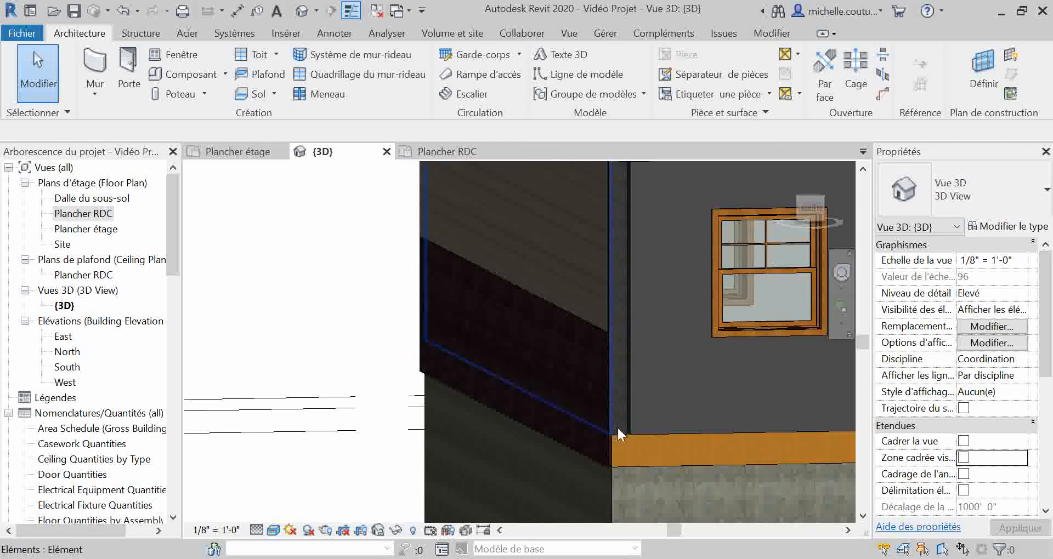
{"action": "scroll", "coordinate": [619, 449], "scroll_direction": "up", "scroll_amount": 3}
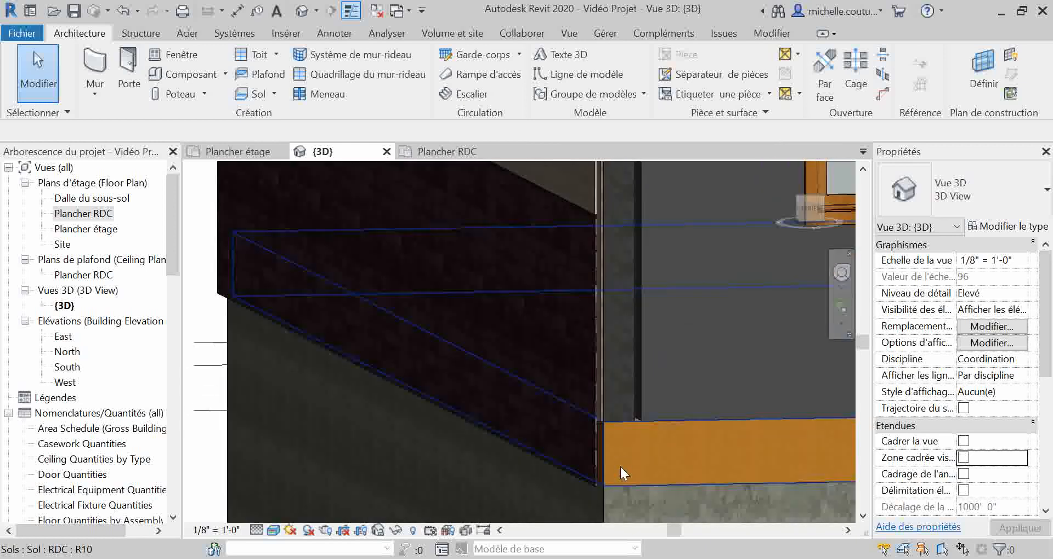
{"action": "scroll", "coordinate": [603, 385], "scroll_direction": "down", "scroll_amount": 3}
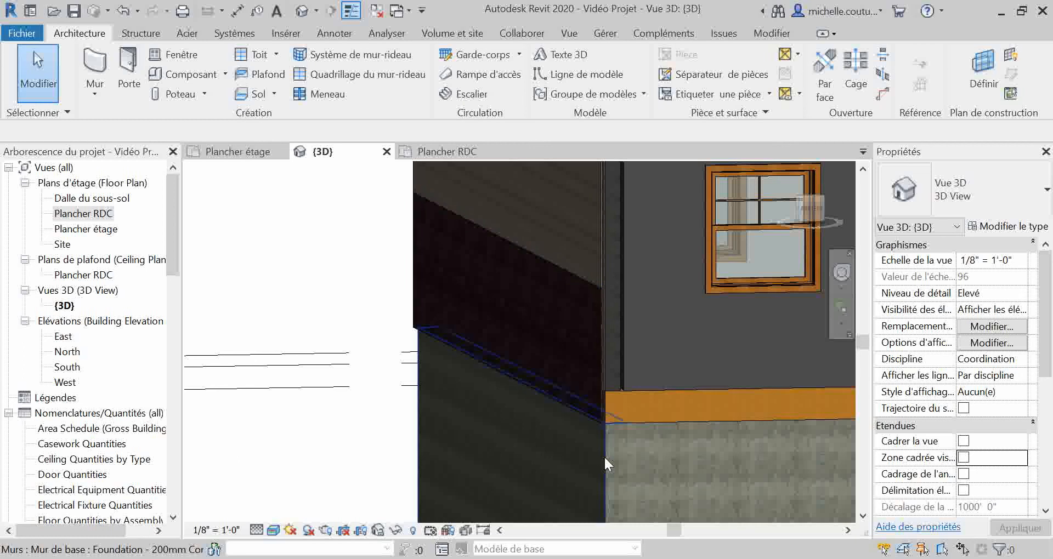
{"action": "middle_click_drag", "start_coordinate": [544, 462], "coordinate": [614, 406], "text": "shift"}
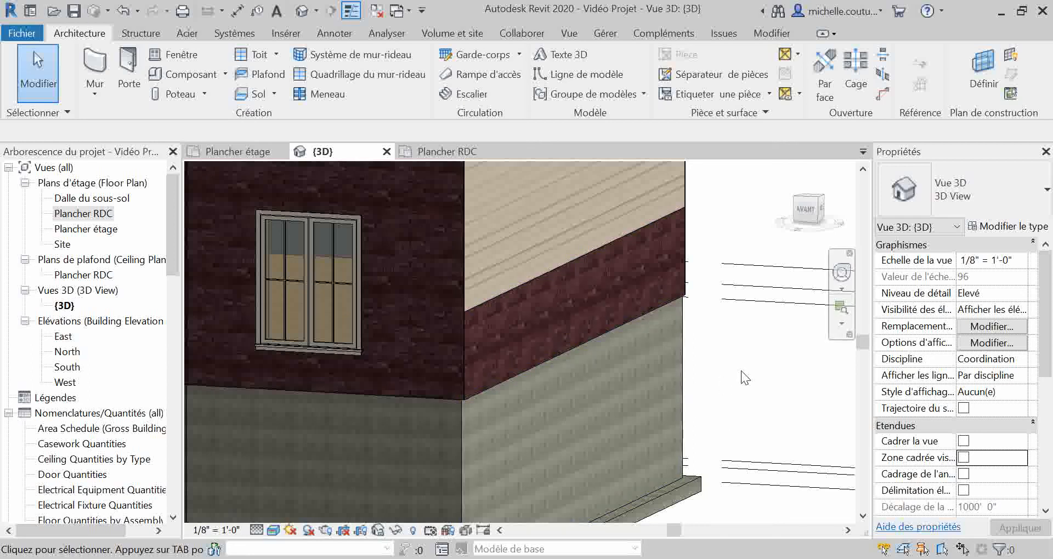
{"action": "scroll", "coordinate": [561, 342], "scroll_direction": "down", "scroll_amount": 3}
{"action": "middle_click_drag", "start_coordinate": [560, 344], "coordinate": [606, 414]}
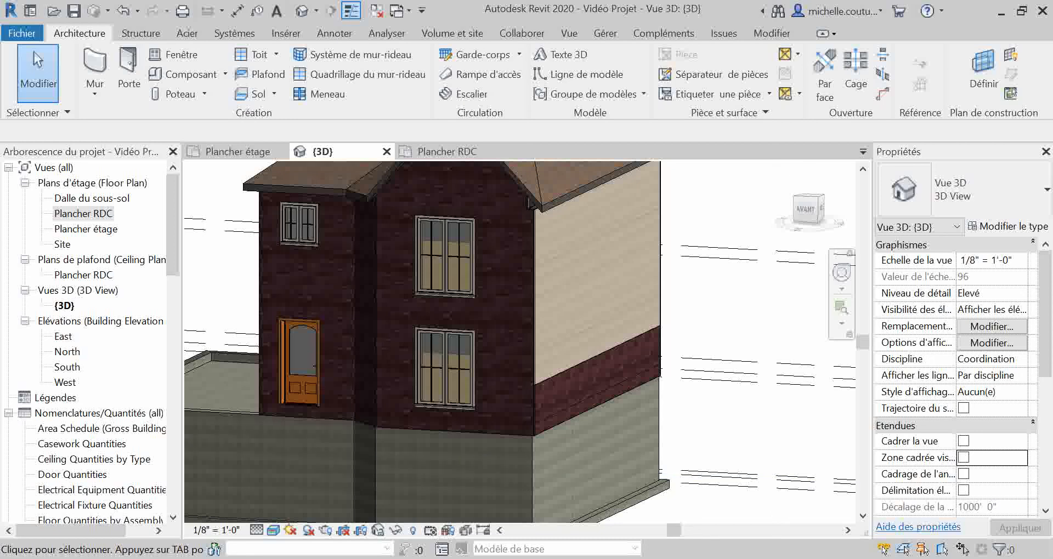
{"action": "left_click", "coordinate": [522, 391]}
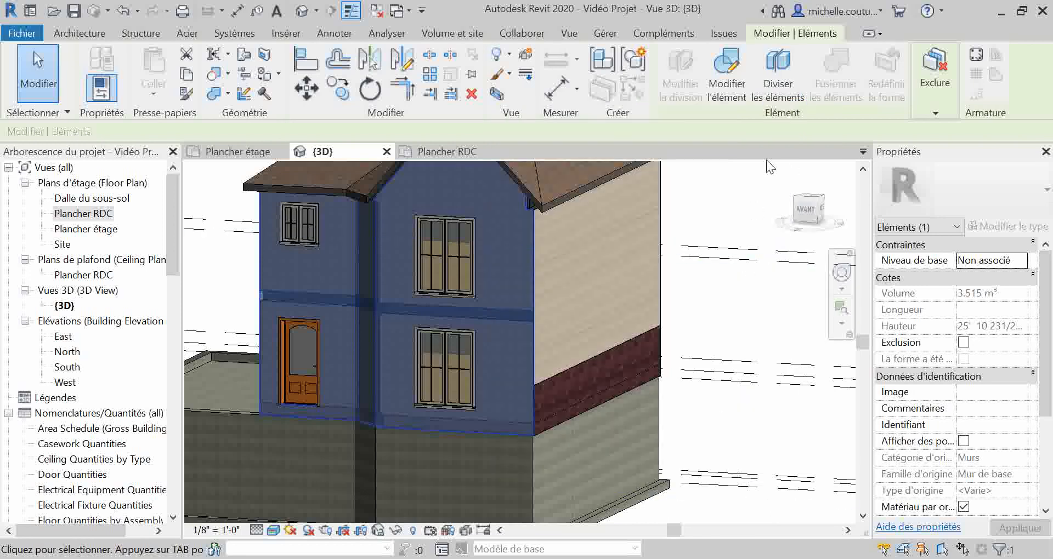
{"action": "left_click", "coordinate": [794, 97]}
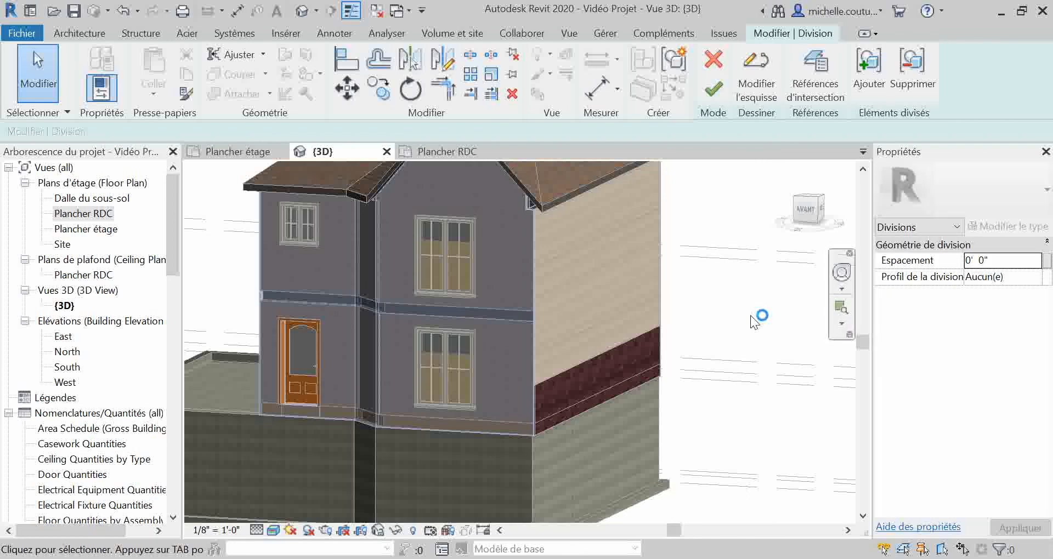
{"action": "left_click", "coordinate": [713, 88]}
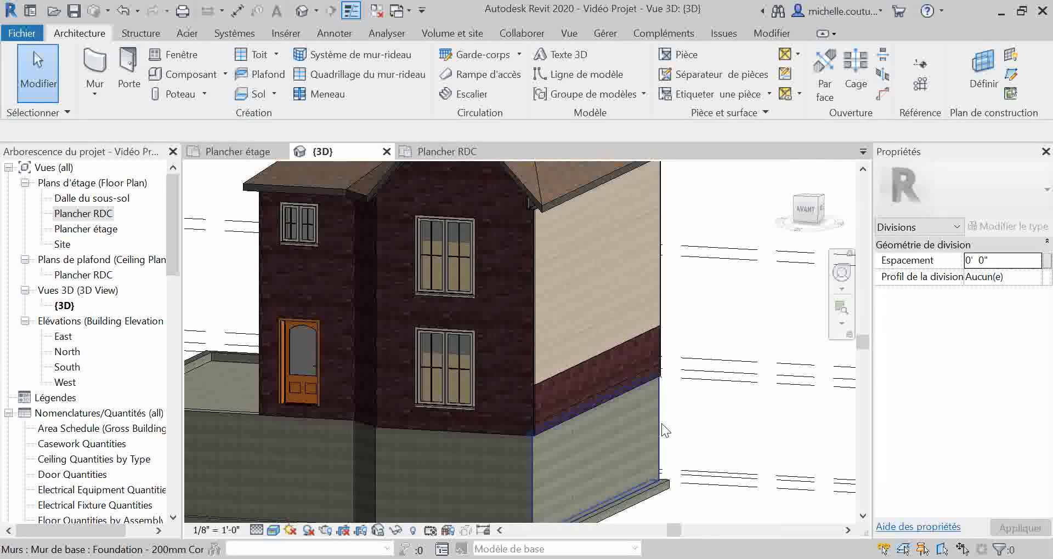